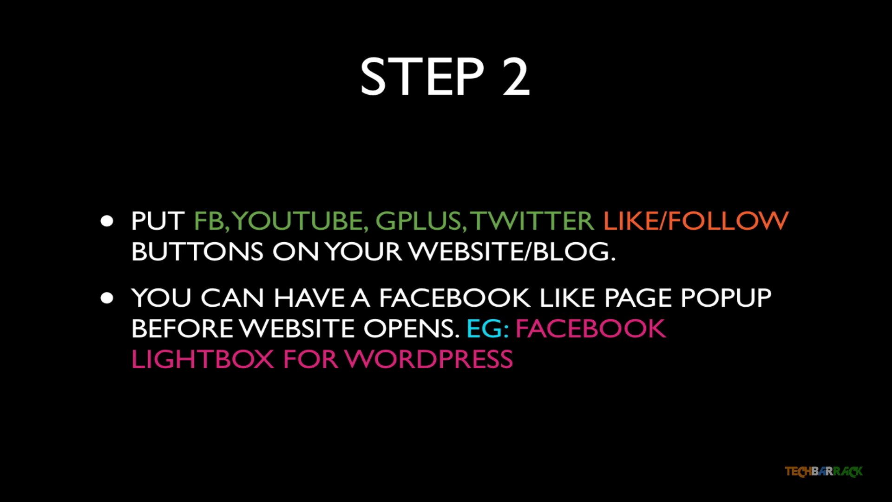
# Step: Leave the slideshow and scroll through Tech Barrack Times' social follow buttons and Google Plus box
pyautogui.press('Escape')
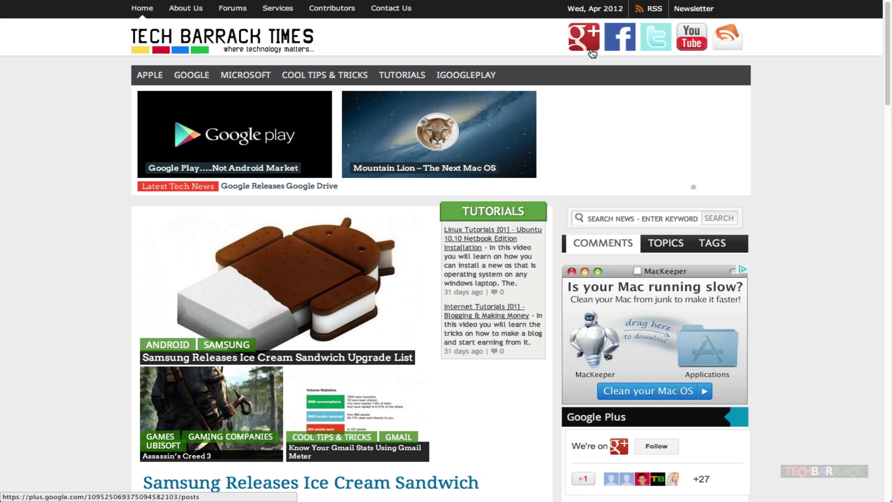
pyautogui.scroll(-10, 531, 58)
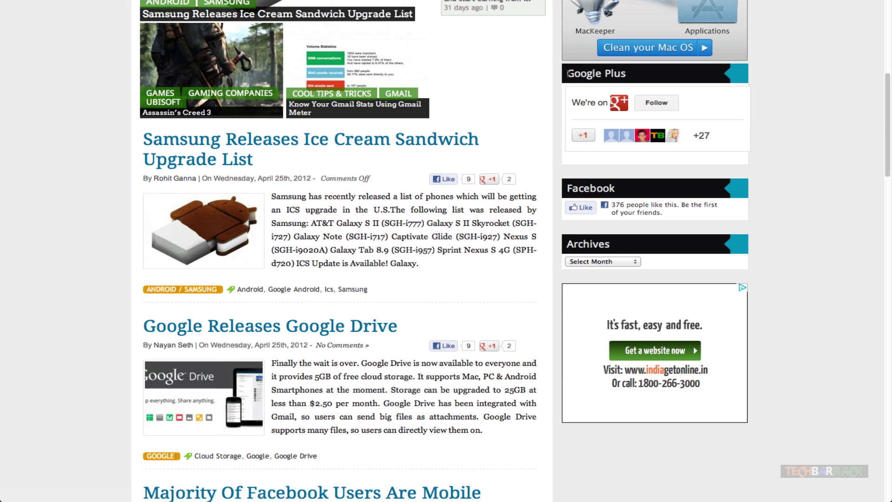
pyautogui.moveTo(567, 74); pyautogui.dragTo(630, 74)
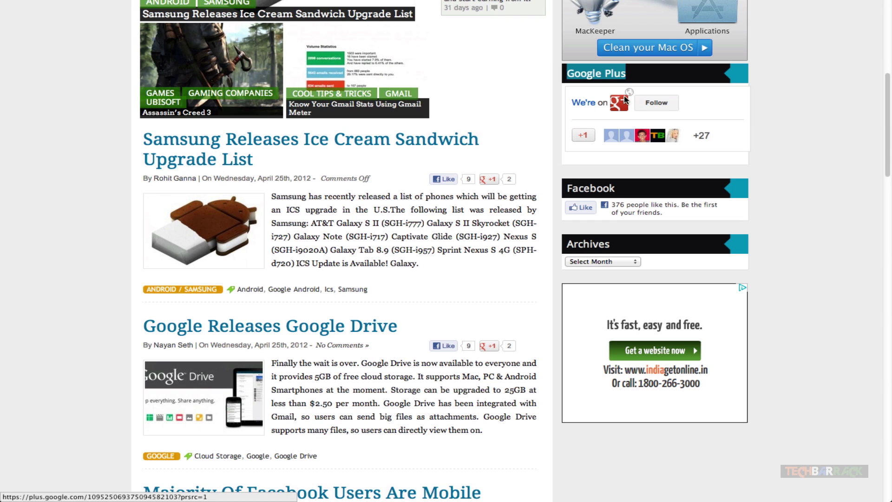
pyautogui.click(810, 86)
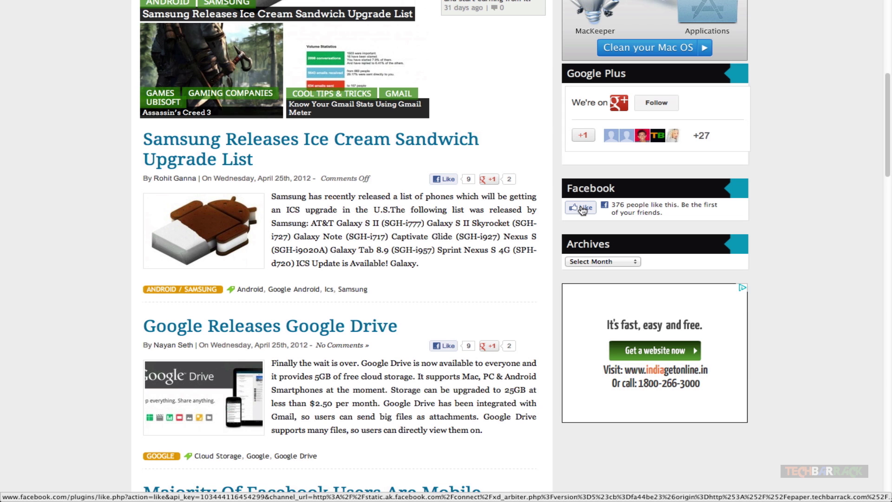
pyautogui.scroll(15, 582, 209)
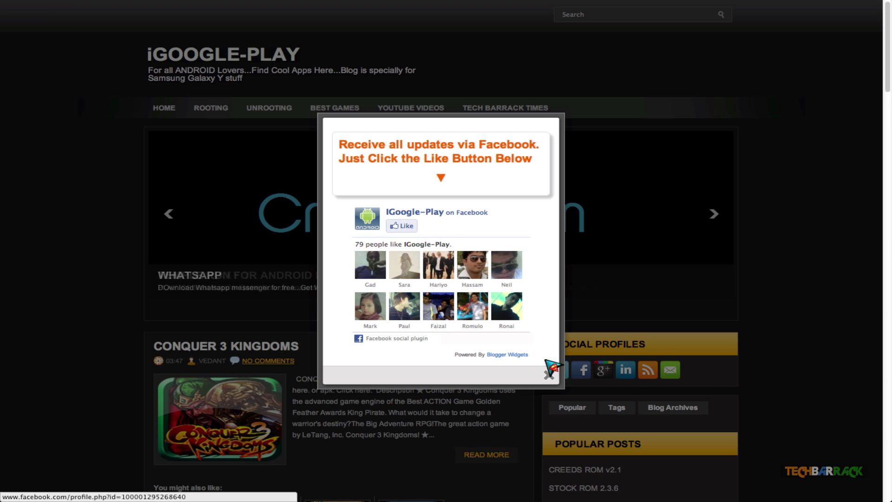
# Step: Close the iGoogle-Play Facebook like popup to reveal the blog's home page and social icons
pyautogui.click(550, 375)
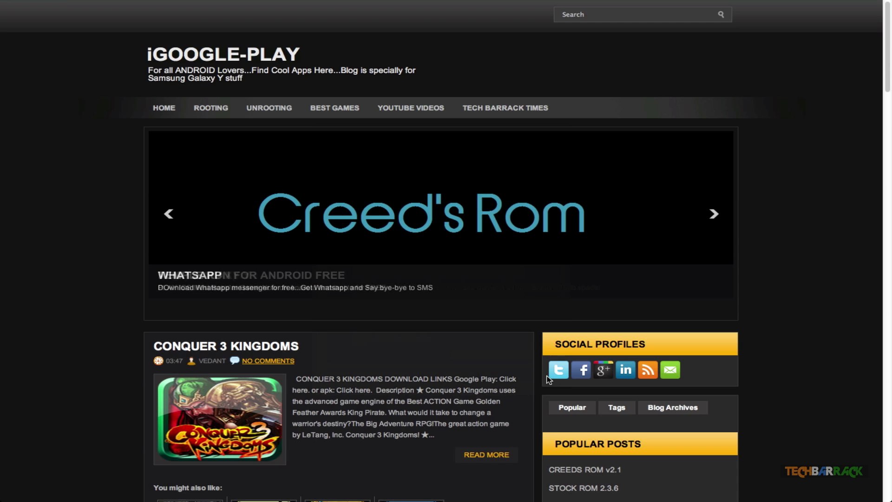
pyautogui.scroll(-5, 437, 362)
pyautogui.scroll(5, 438, 361)
# Step: Return to Keynote and resume the slideshow full screen from the STEP 2 slide
pyautogui.hotkey('ctrl', 'Right')
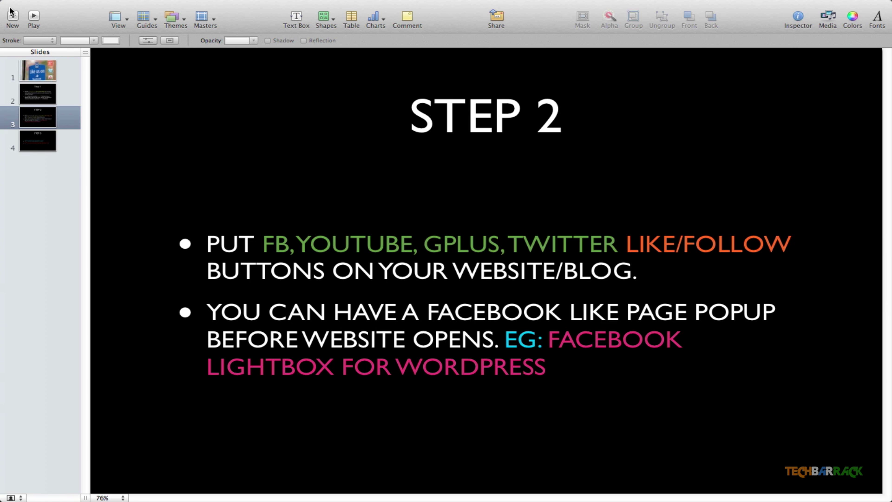
pyautogui.click(33, 18)
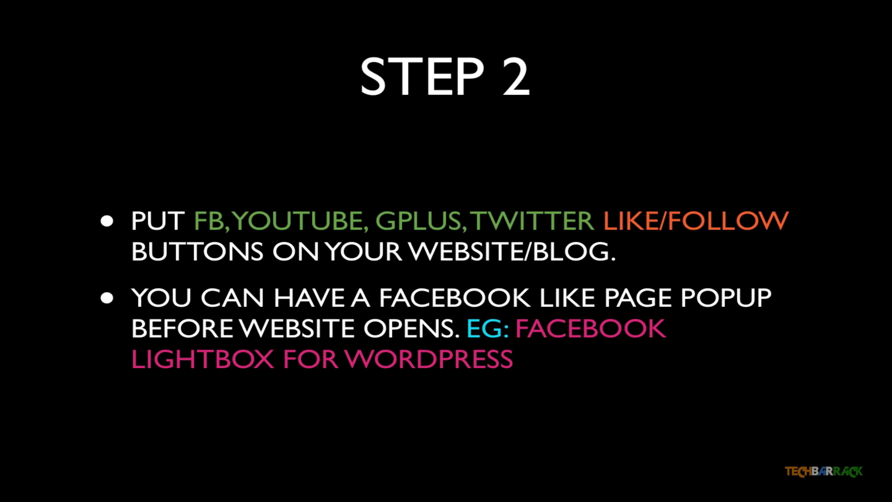
# Step: Advance the slideshow to the STEP 3 slide
pyautogui.press('Right')
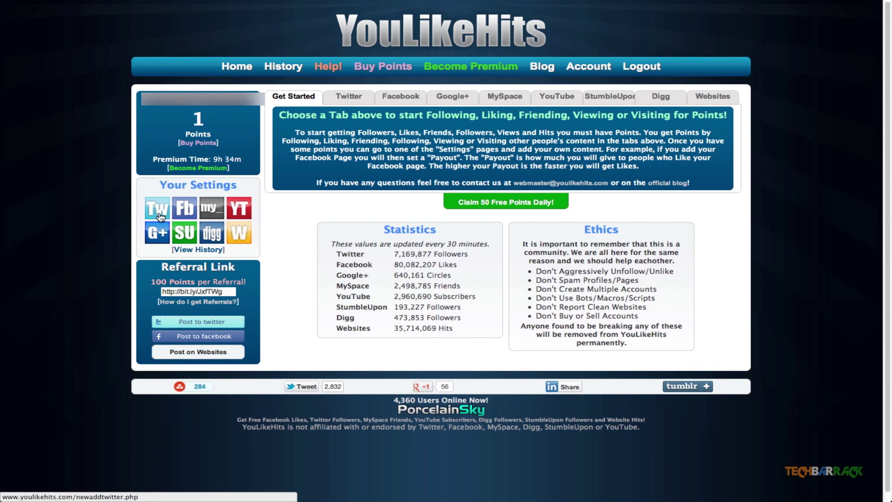
# Step: Review the Facebook pages settings for Tech Barrack Solutions, keeping its payout at 4 Points
pyautogui.click(183, 210)
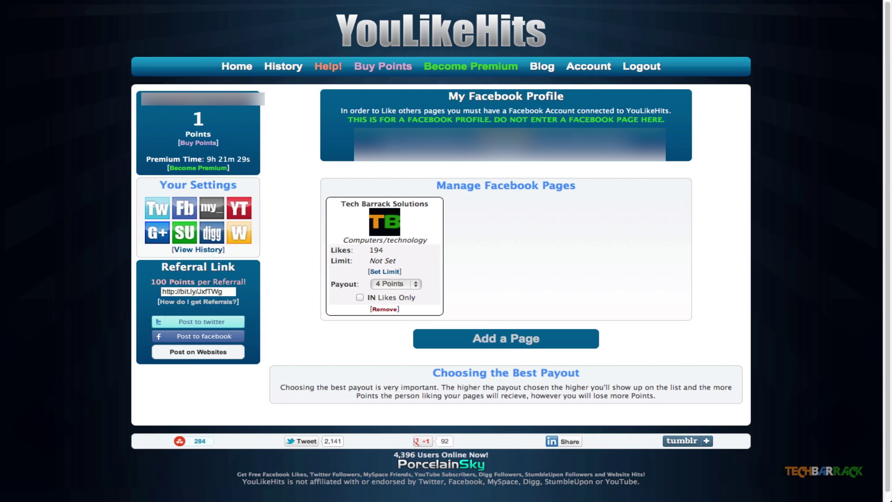
pyautogui.moveTo(447, 96); pyautogui.dragTo(688, 153)
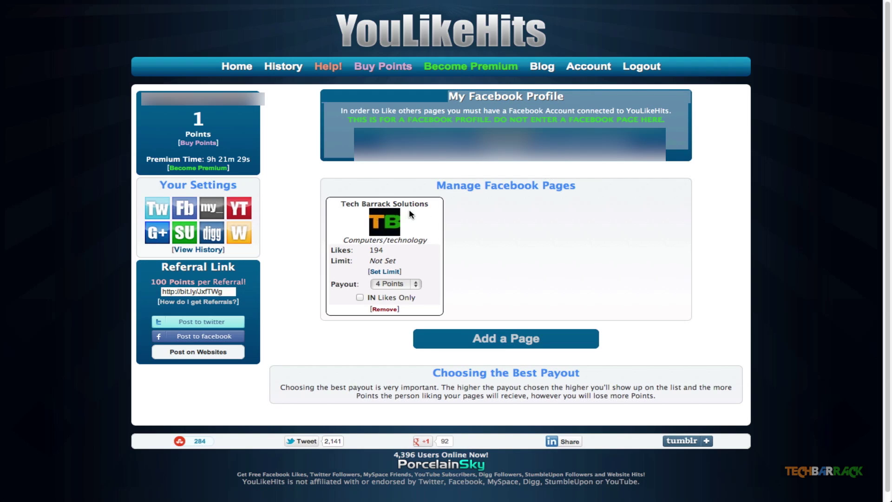
pyautogui.click(409, 208)
pyautogui.moveTo(339, 205); pyautogui.dragTo(442, 207)
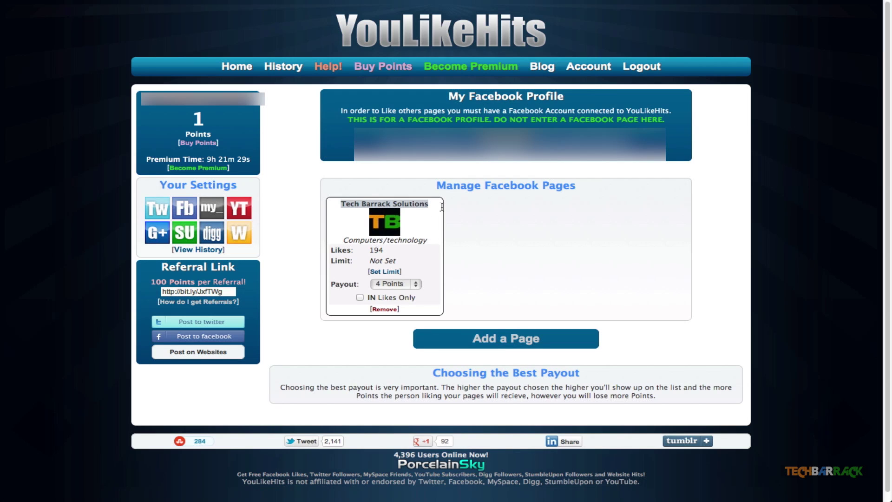
pyautogui.click(402, 283)
pyautogui.click(403, 284)
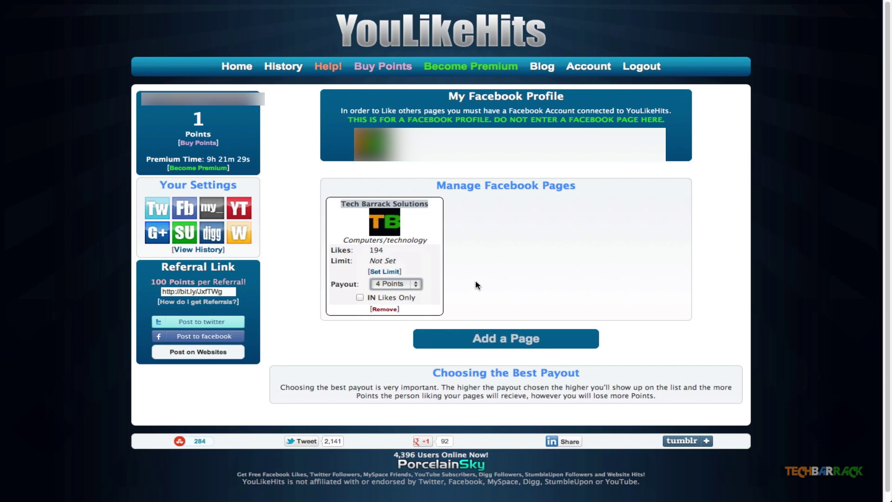
# Step: Check the Twitter, YouTube and Google+ settings pages, then return to Facebook pages
pyautogui.click(163, 205)
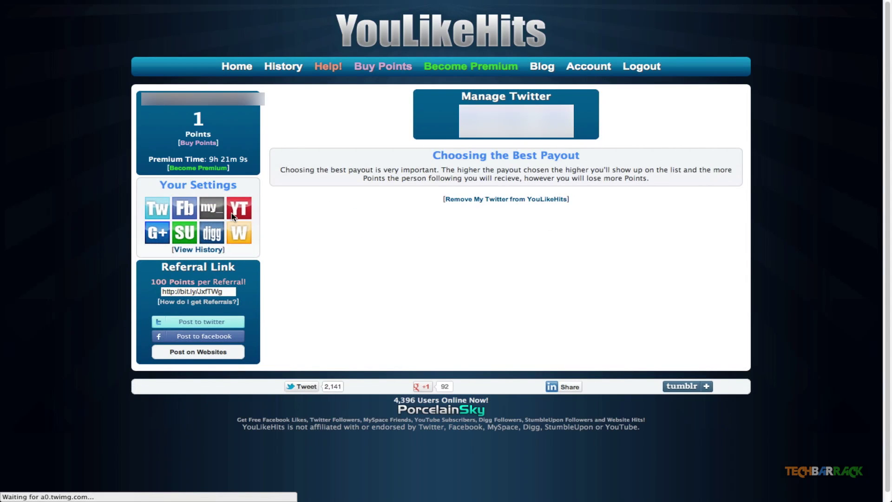
pyautogui.click(236, 215)
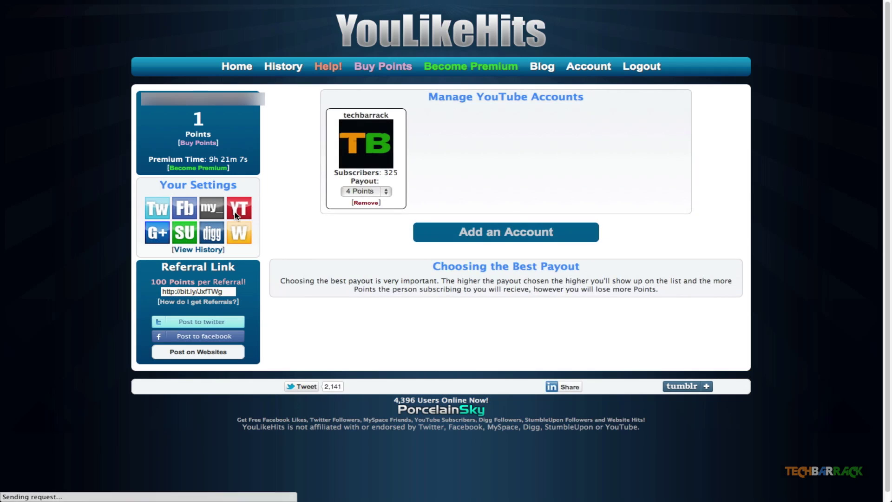
pyautogui.click(165, 233)
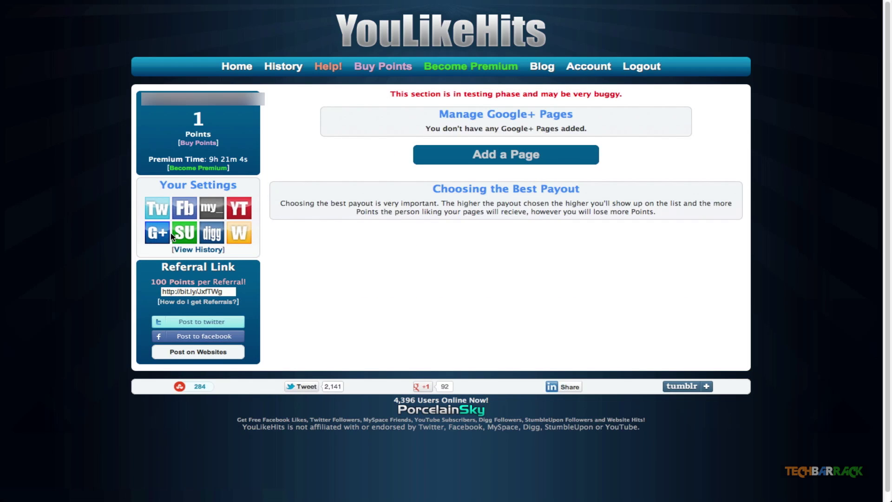
pyautogui.click(185, 210)
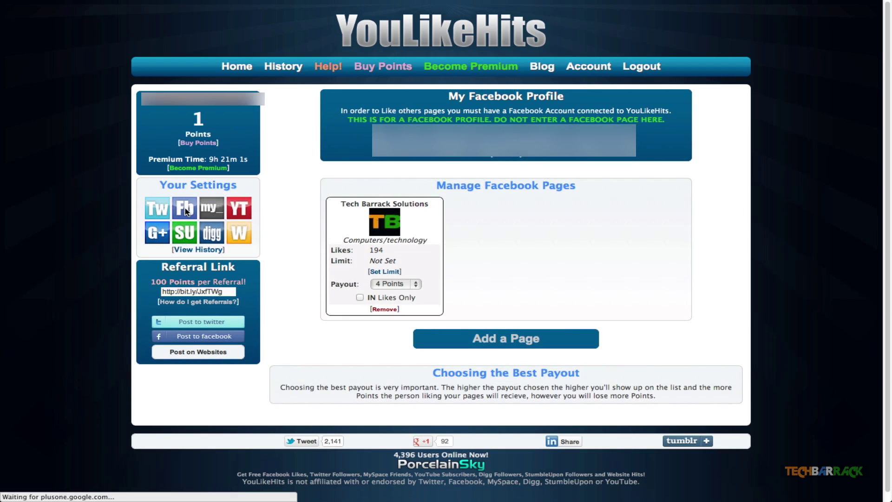
# Step: Go to the YouLikeHits home page and briefly show the Facebook browser tab before returning
pyautogui.click(235, 73)
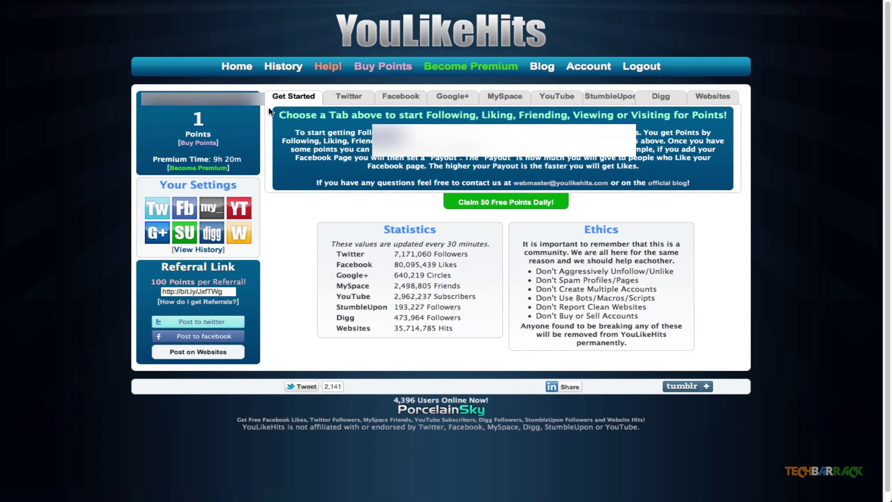
pyautogui.moveTo(195, 7)
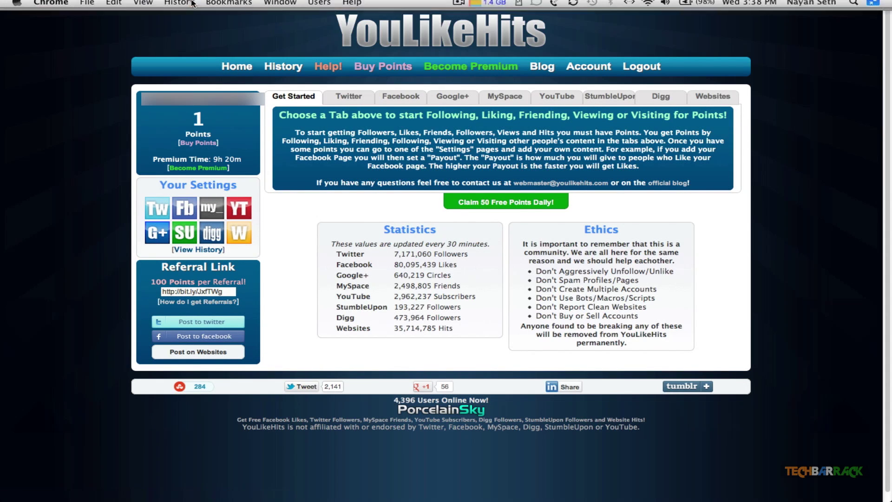
pyautogui.click(279, 26)
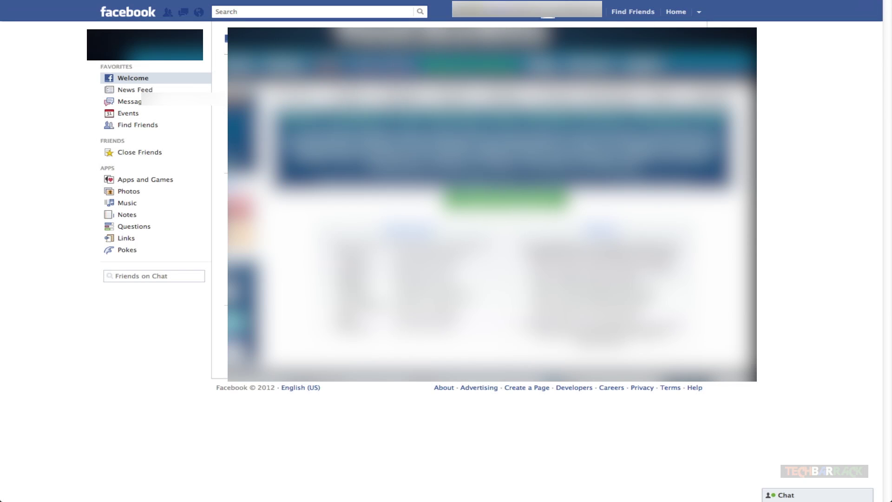
pyautogui.moveTo(82, 3)
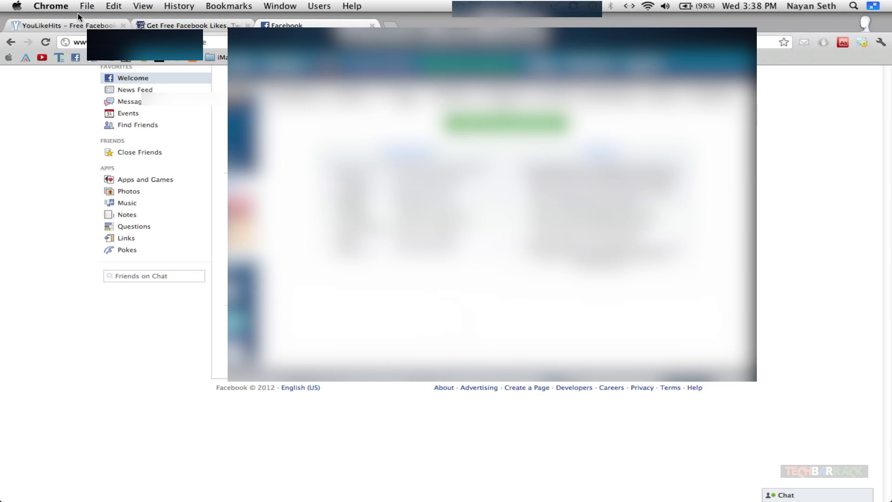
pyautogui.click(96, 28)
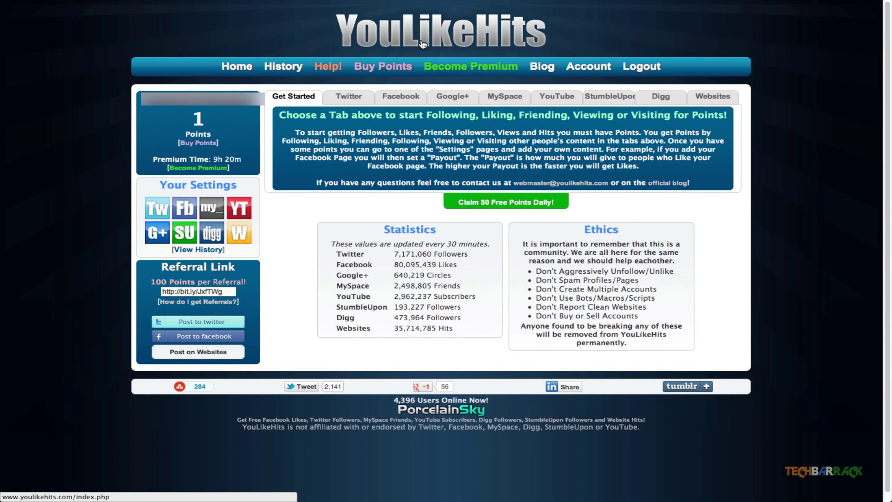
# Step: Like the Satya Groups Facebook page and confirm it to earn points, bringing the total to 8
pyautogui.click(406, 101)
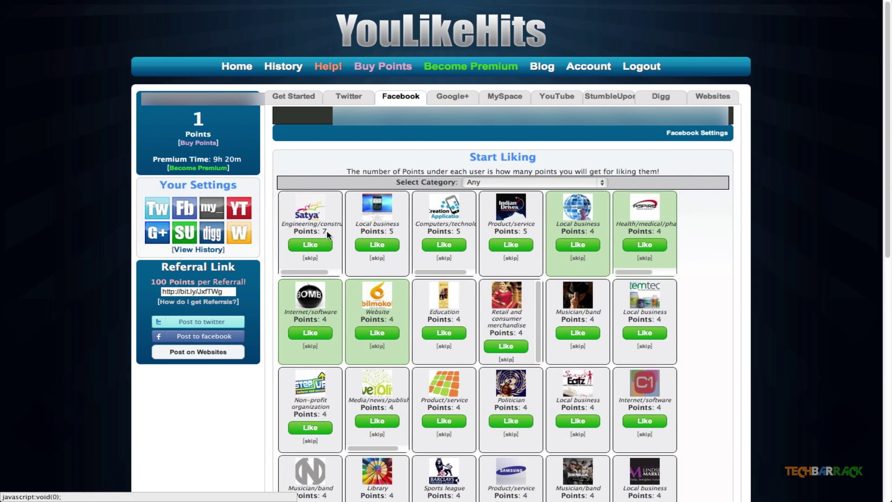
pyautogui.click(304, 246)
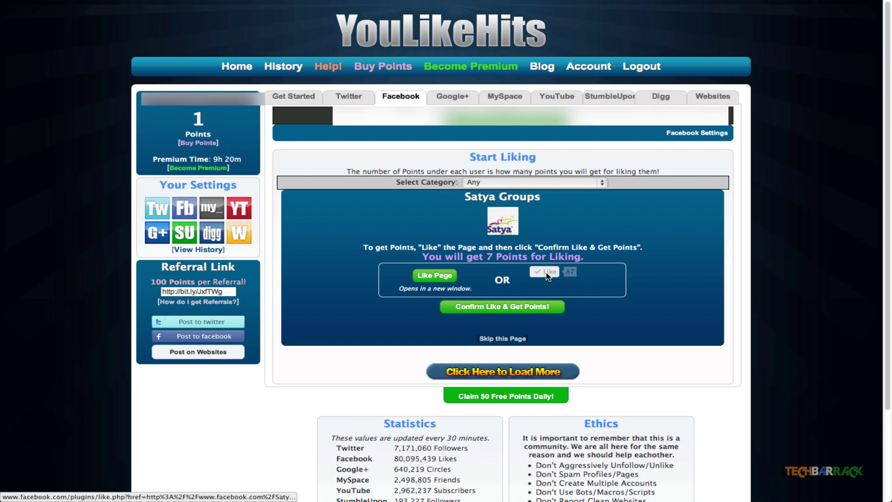
pyautogui.click(544, 273)
pyautogui.click(542, 307)
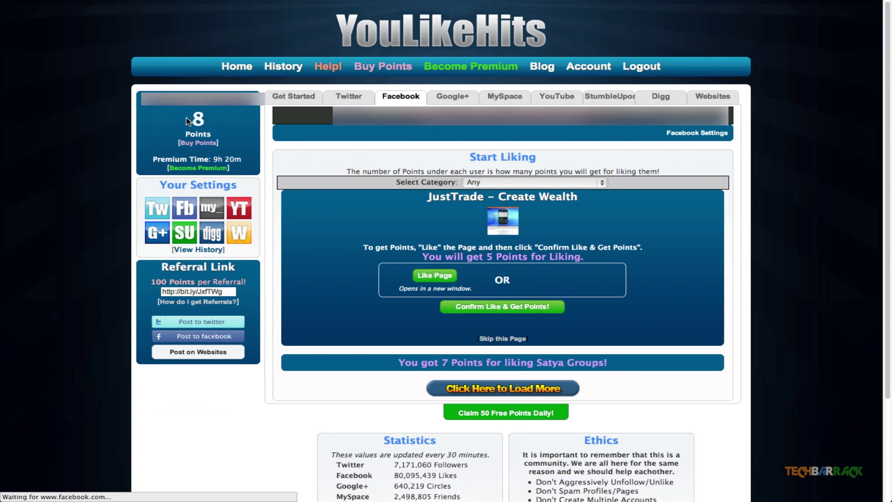
pyautogui.moveTo(188, 122); pyautogui.dragTo(211, 122)
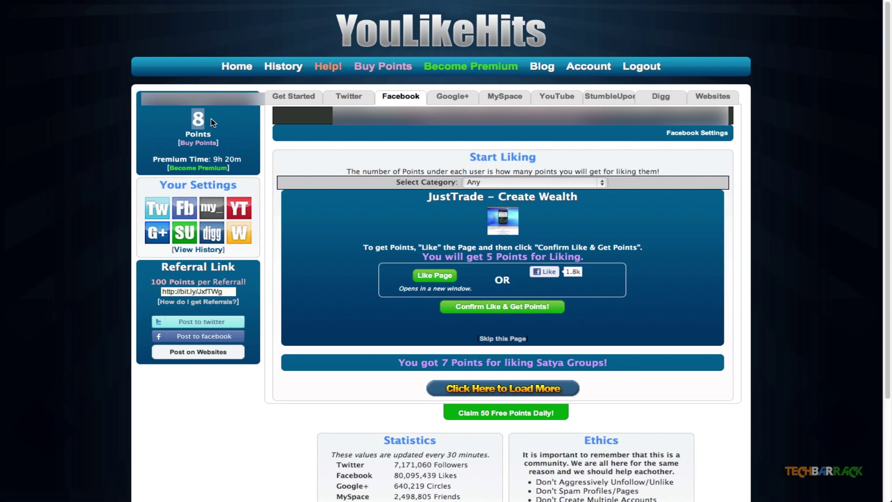
# Step: Return to the YouLikeHits home page and point out the referral link
pyautogui.click(238, 68)
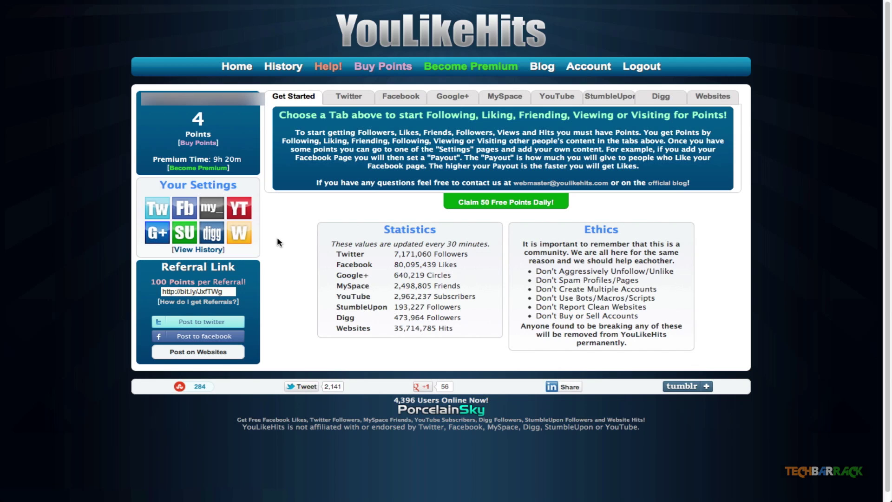
pyautogui.click(198, 293)
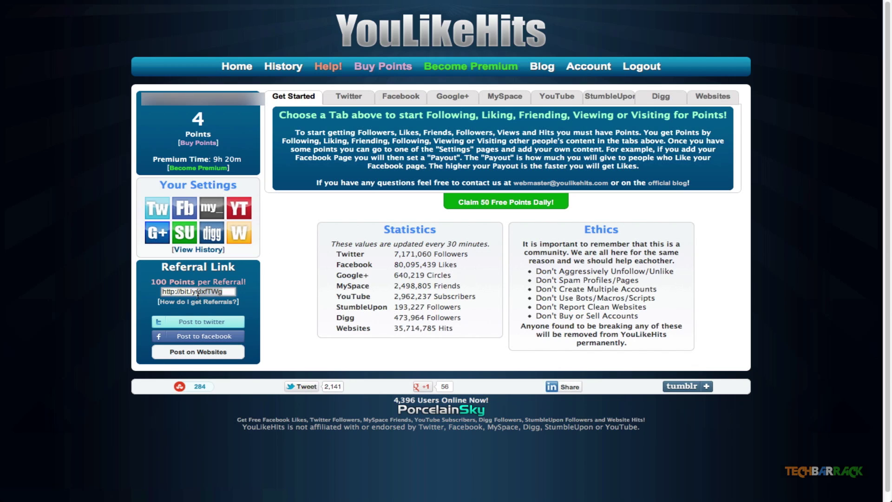
pyautogui.click(198, 293)
pyautogui.click(198, 293)
pyautogui.doubleClick(198, 292)
pyautogui.click(198, 293)
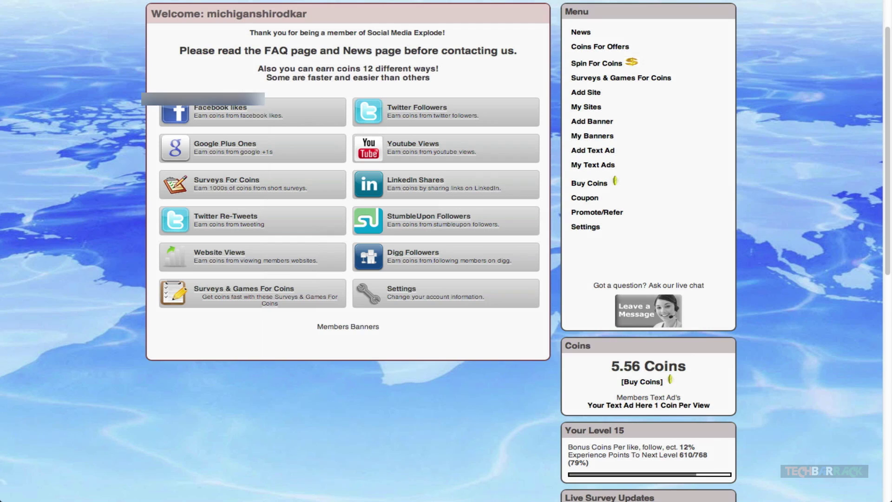
# Step: Show the My Sites Facebook list with Tech Barrack Solutions at 11 CPC and highlight the 5.56-coin balance
pyautogui.scroll(2, 16, 325)
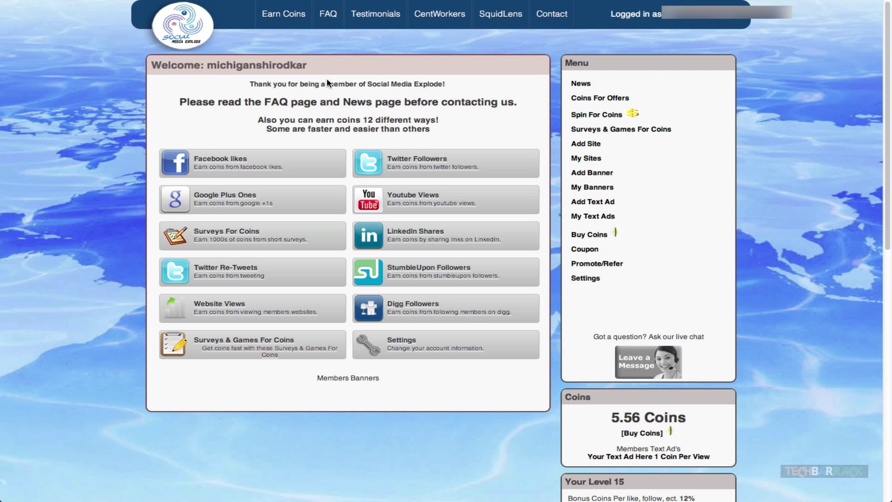
pyautogui.click(584, 163)
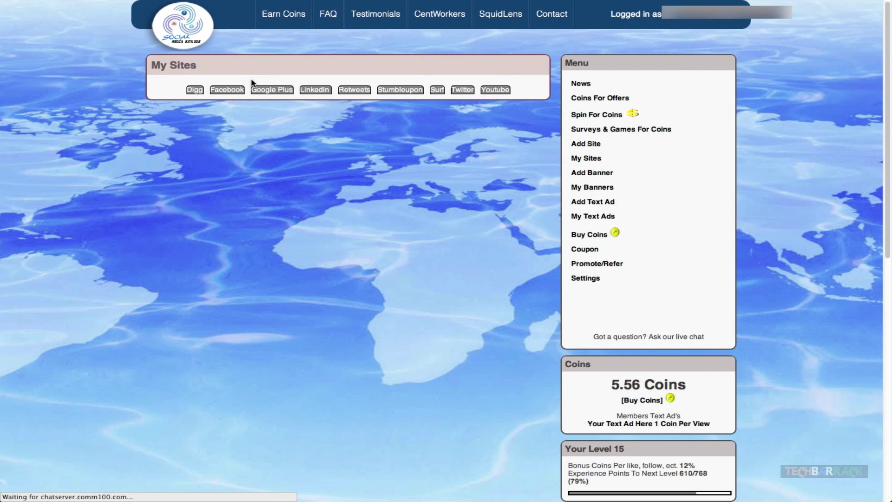
pyautogui.click(232, 90)
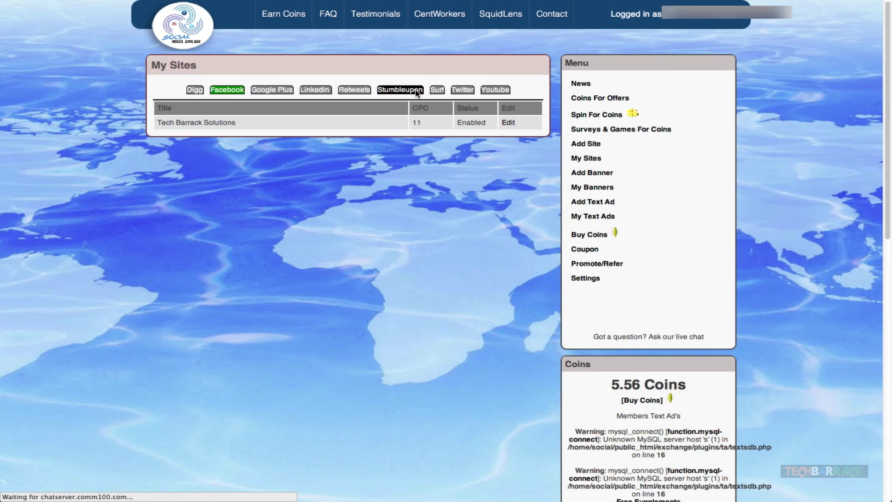
pyautogui.scroll(-6, 399, 137)
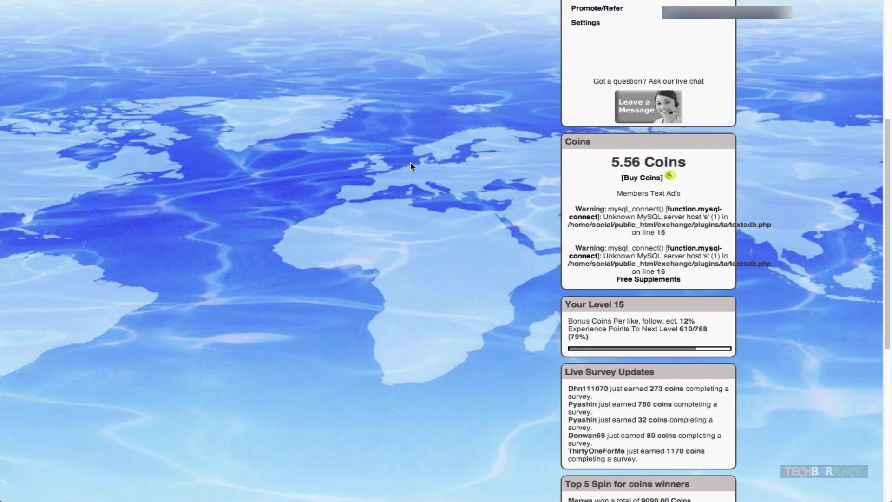
pyautogui.moveTo(612, 160); pyautogui.dragTo(733, 159)
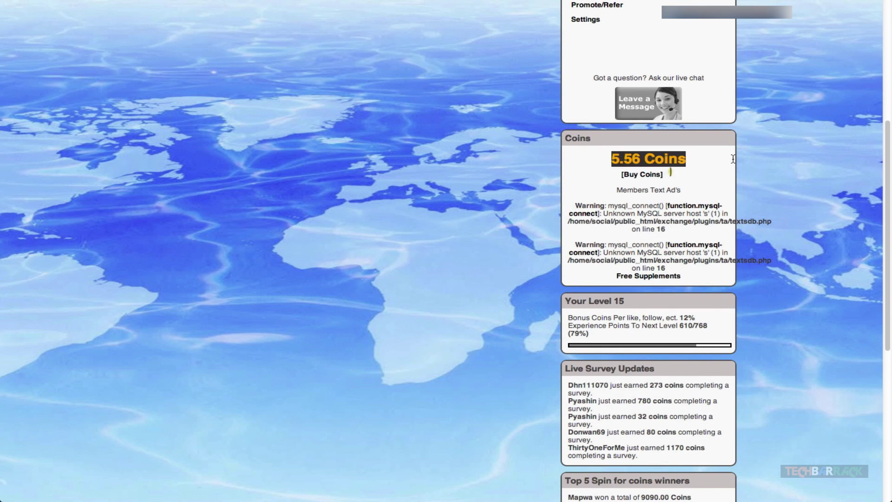
pyautogui.scroll(6, 734, 161)
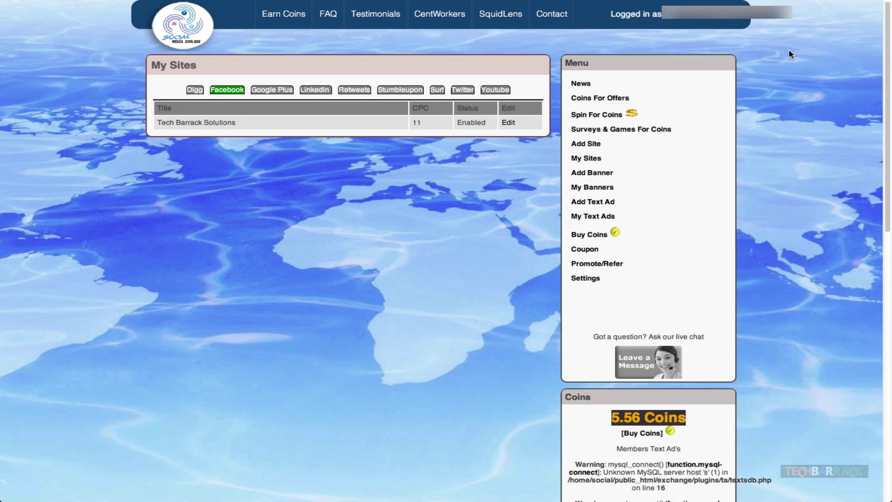